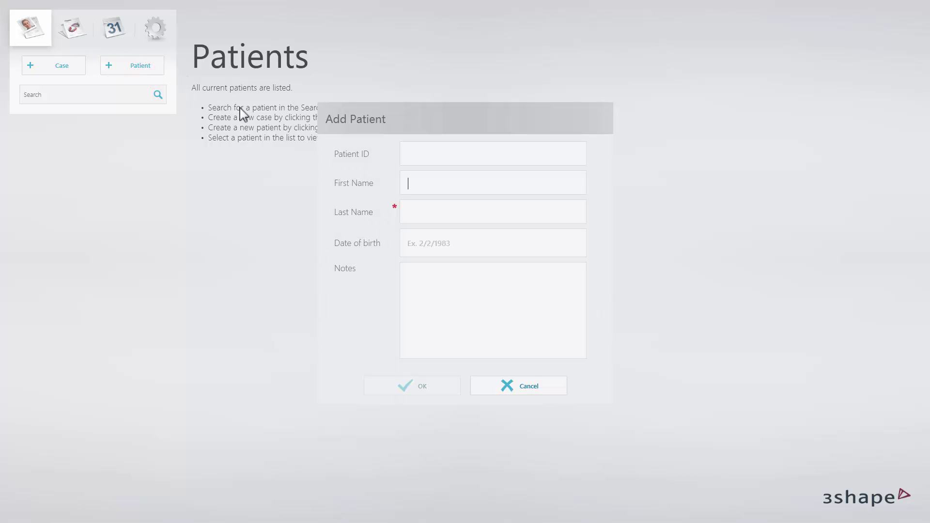
- Enter the new patient's first and last name and save the patient record
{"action": "left_click", "coordinate": [417, 180]}
{"action": "type", "text": "Ed"}
{"action": "left_click", "coordinate": [428, 218]}
{"action": "type", "text": "Doe"}
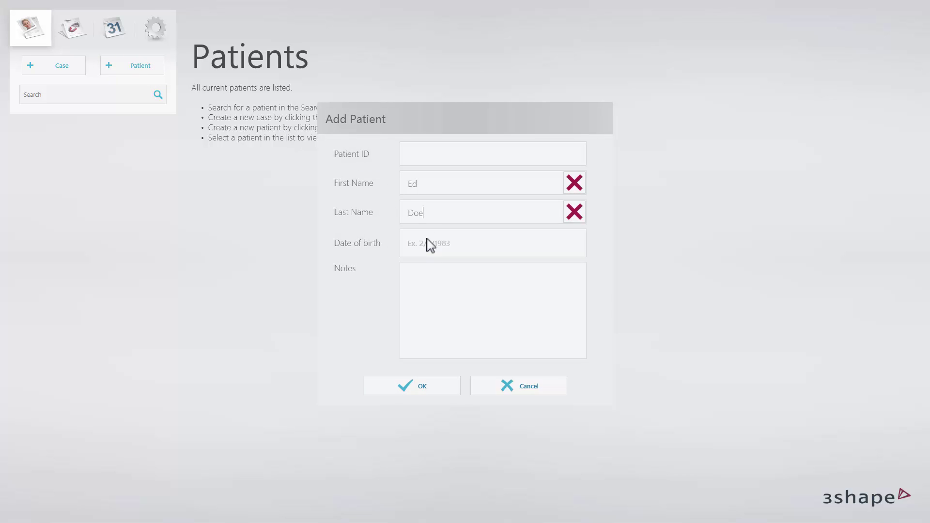
{"action": "left_click", "coordinate": [429, 386]}
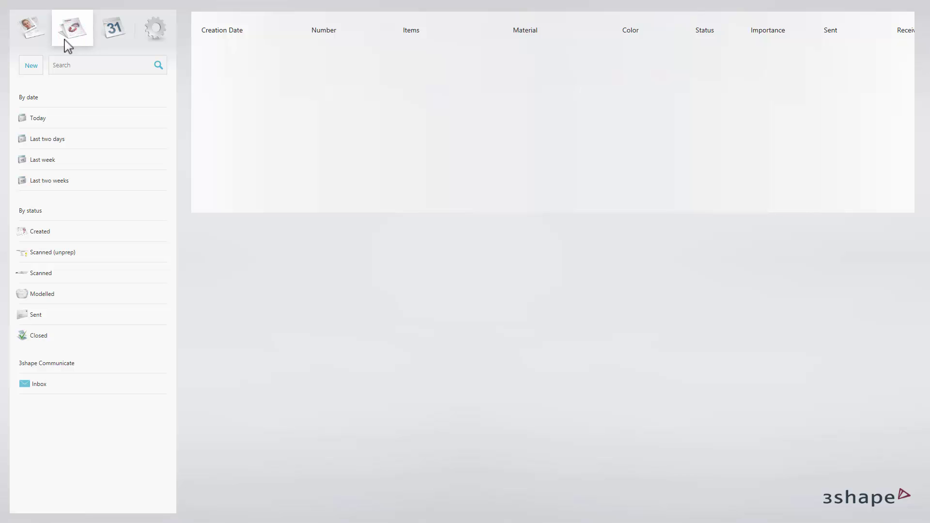
- Create a new case order from the Cases page
{"action": "left_click", "coordinate": [29, 69]}
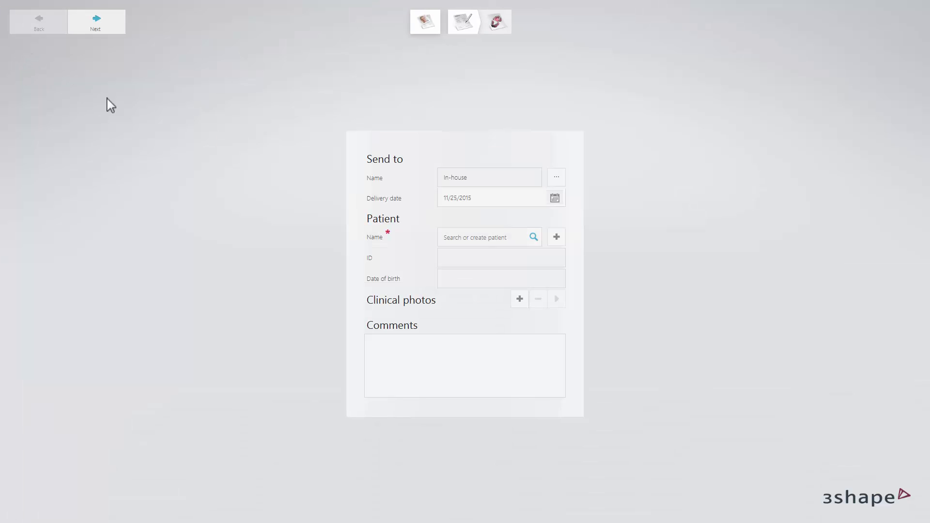
- Add a new patient from the order form's Name field and confirm them for this case
{"action": "left_click", "coordinate": [462, 236]}
{"action": "left_click", "coordinate": [556, 243]}
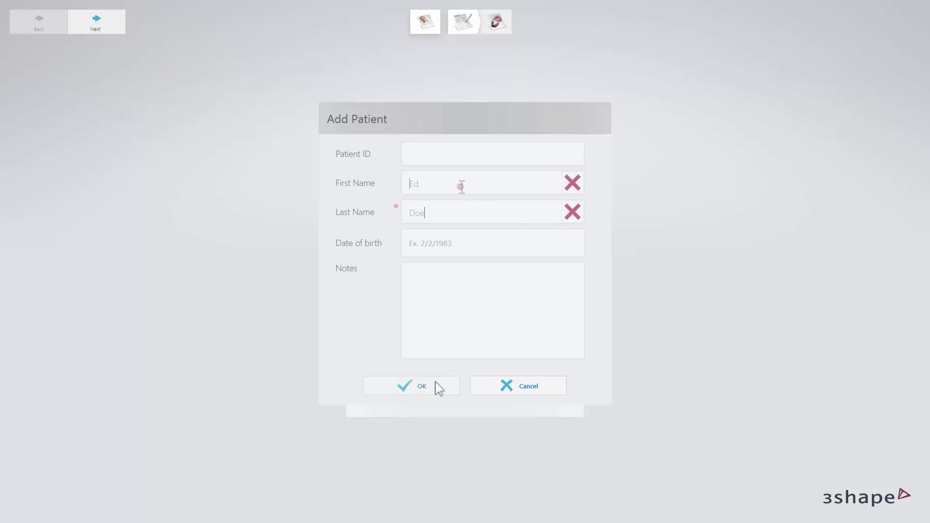
{"action": "left_click", "coordinate": [436, 386]}
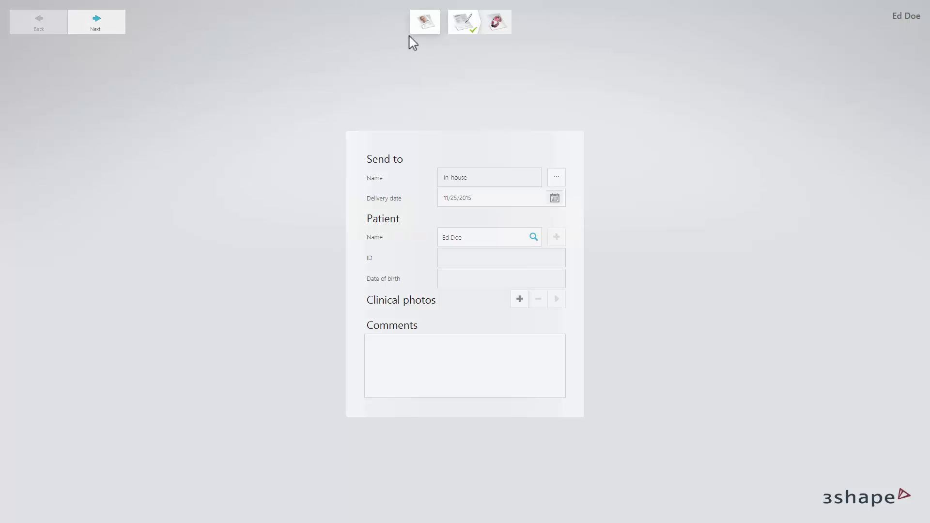
- Give the lower jaw an Edentulous Implant Planning indication with a Surgical Guide added
{"action": "left_click", "coordinate": [499, 31]}
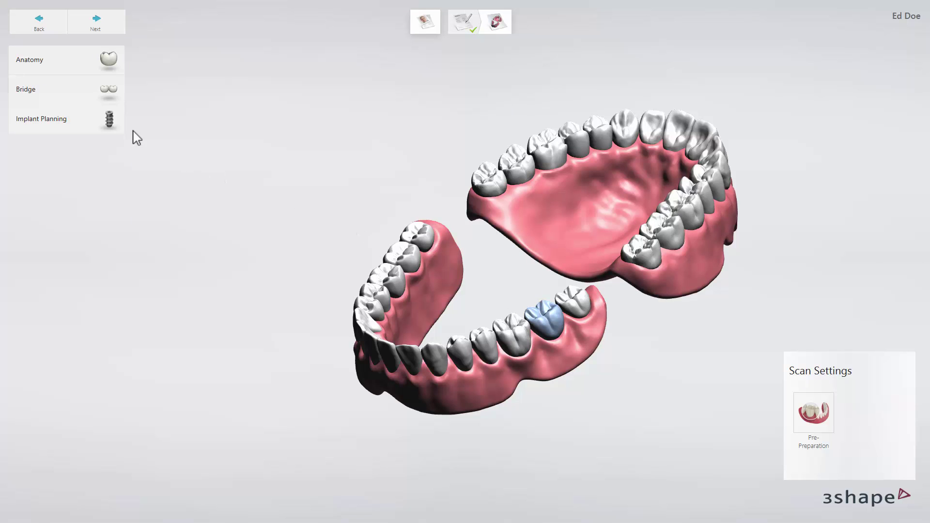
{"action": "left_click", "coordinate": [115, 125]}
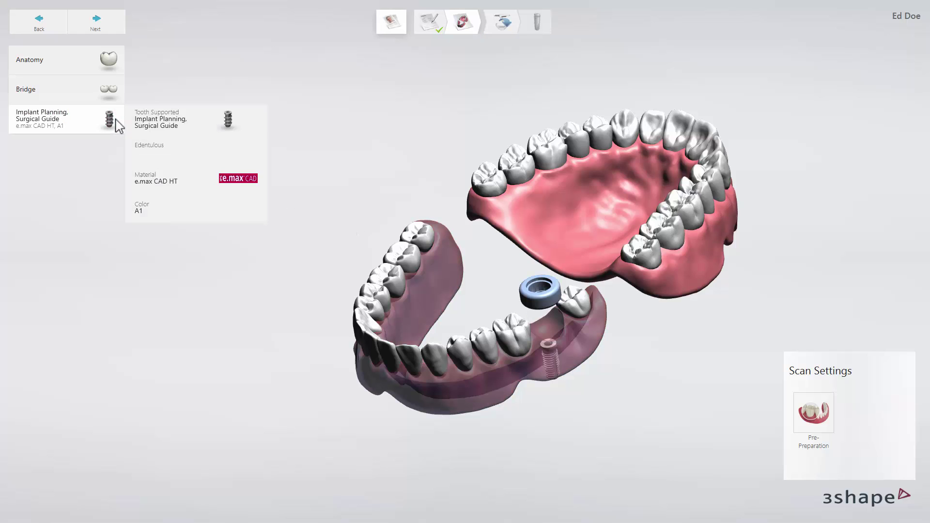
{"action": "left_click", "coordinate": [169, 145]}
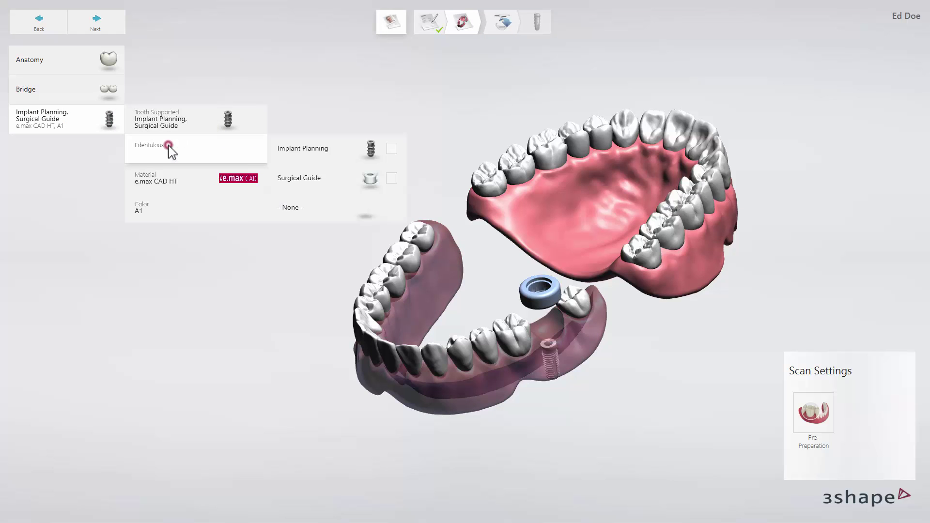
{"action": "left_click", "coordinate": [391, 149]}
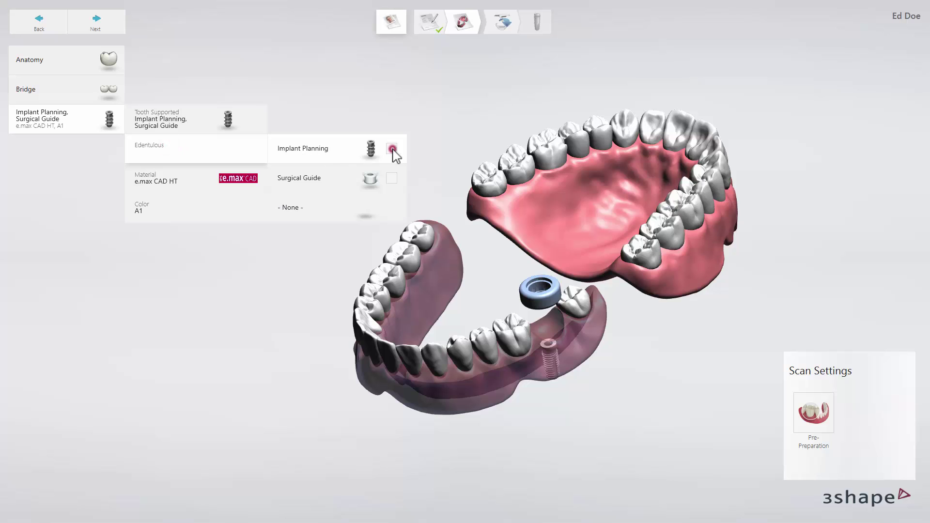
{"action": "left_click", "coordinate": [118, 122]}
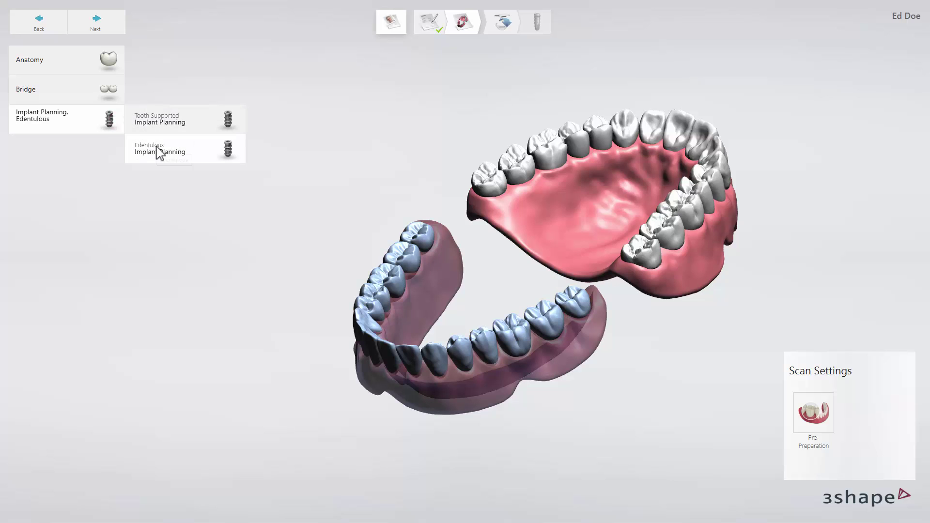
{"action": "left_click", "coordinate": [156, 147]}
{"action": "left_click", "coordinate": [370, 178]}
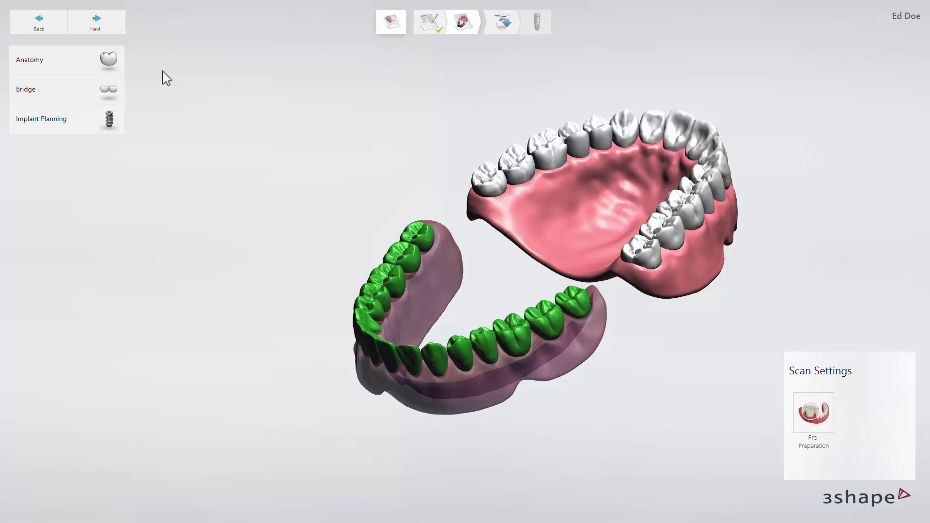
- Advance from the case details to the Scan import step
{"action": "left_click", "coordinate": [105, 28]}
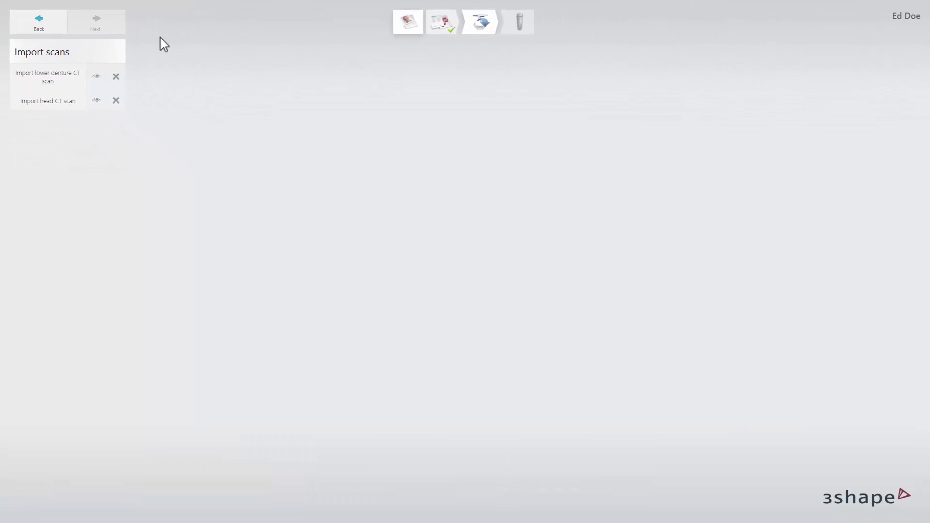
- Import Denture_17_32/Anonymous_0.dcm as the lower denture CT scan after checking axial and coronal slices
{"action": "left_click", "coordinate": [69, 74]}
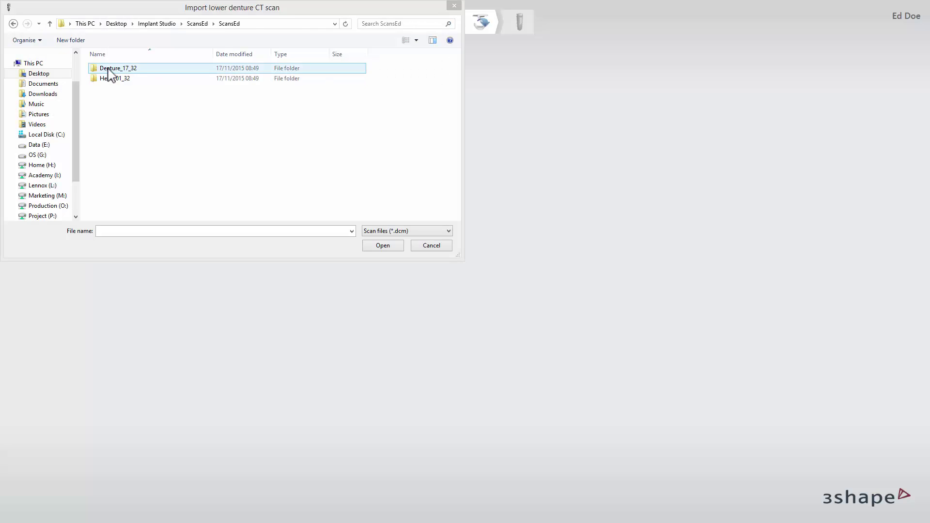
{"action": "double_click", "coordinate": [109, 69]}
{"action": "double_click", "coordinate": [111, 69]}
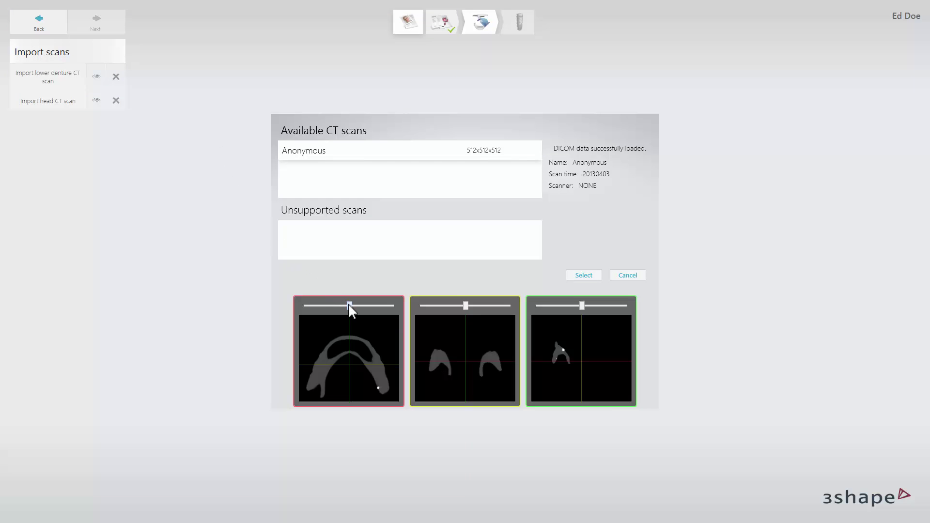
{"action": "mouse_move", "coordinate": [349, 305]}
{"action": "left_mouse_down"}
{"action": "mouse_move", "coordinate": [365, 307]}
{"action": "mouse_move", "coordinate": [348, 308]}
{"action": "left_mouse_up"}
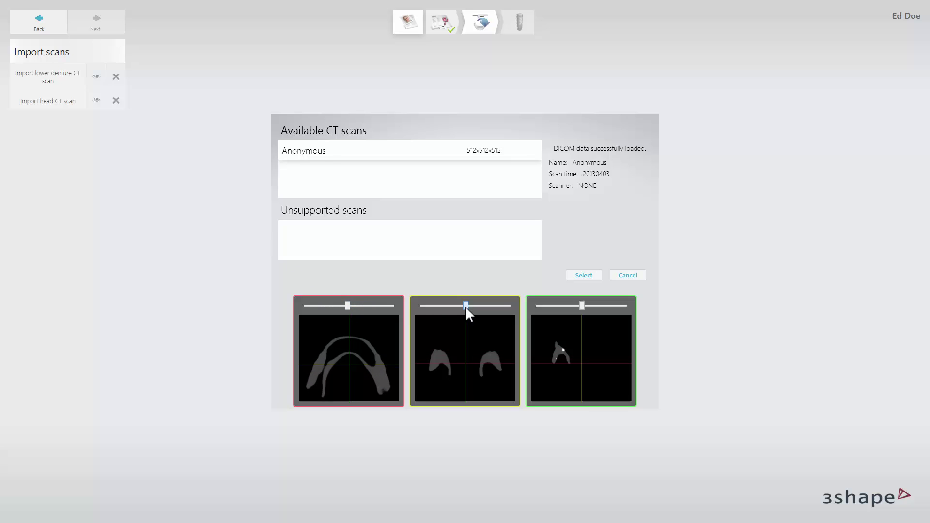
{"action": "left_click_drag", "start_coordinate": [466, 307], "coordinate": [472, 307]}
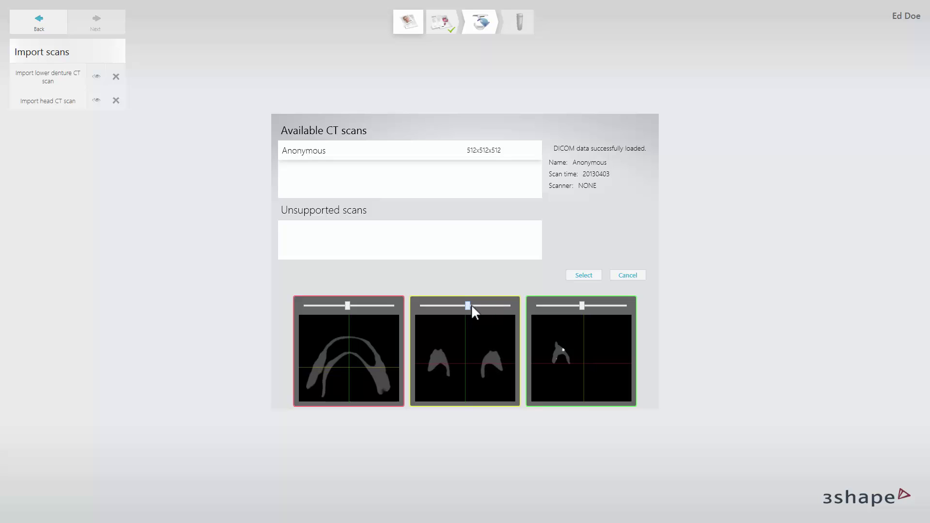
{"action": "left_click", "coordinate": [582, 275]}
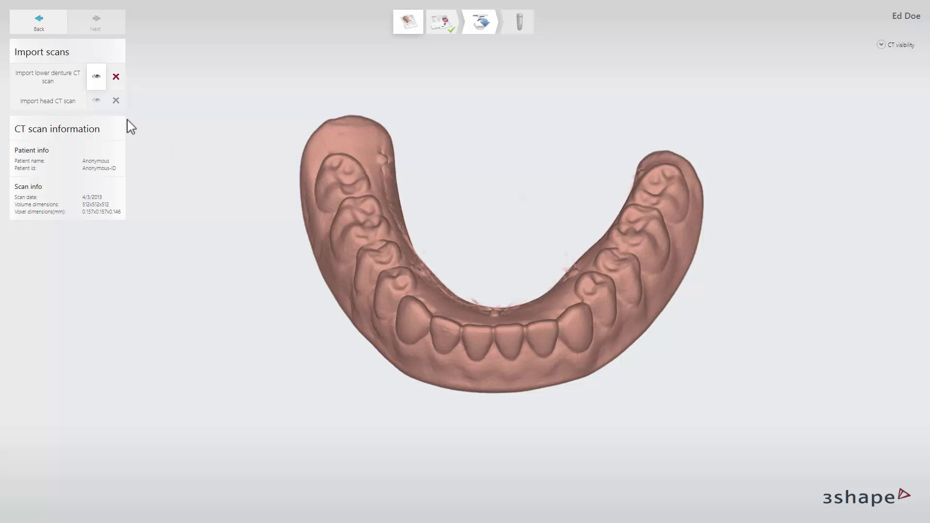
- Import Head_01_32/Anonymous_0.dcm as the head CT scan after reviewing axial and coronal slices
{"action": "left_click", "coordinate": [73, 104]}
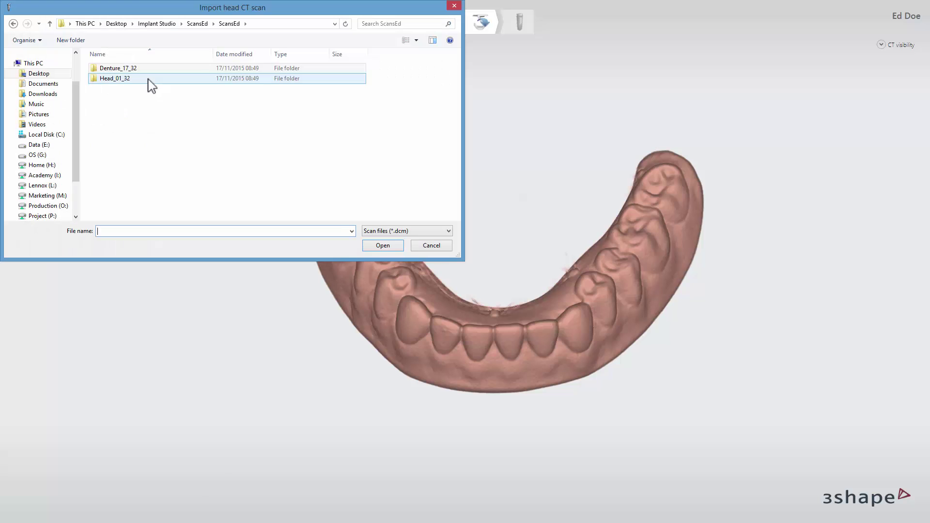
{"action": "double_click", "coordinate": [148, 80]}
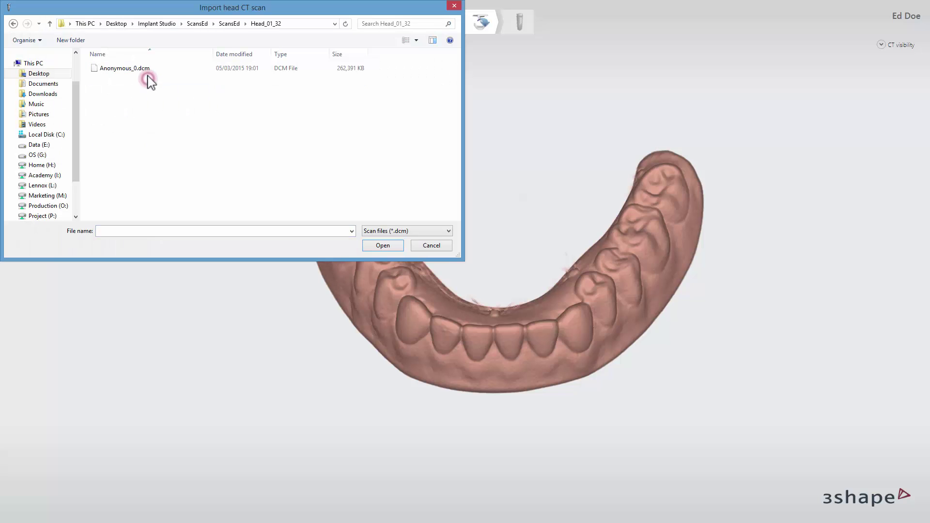
{"action": "left_click", "coordinate": [147, 69]}
{"action": "double_click", "coordinate": [147, 68]}
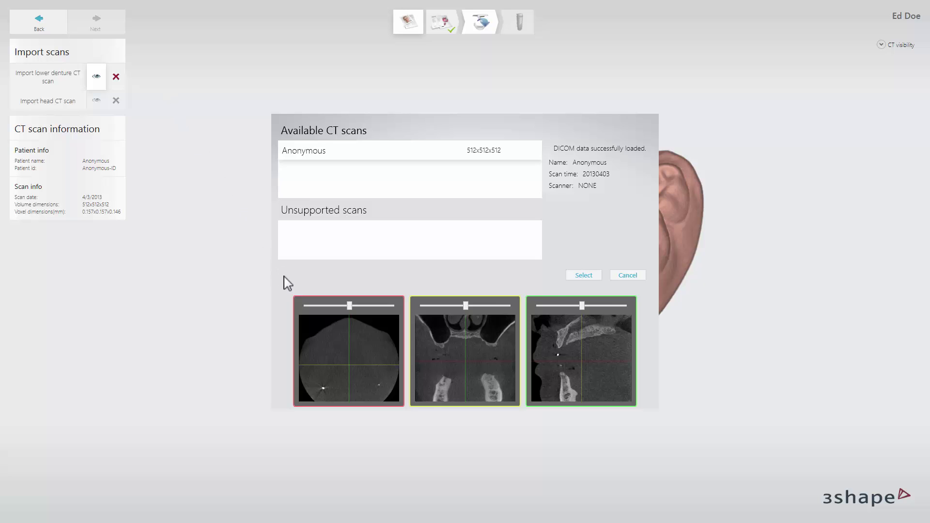
{"action": "left_click_drag", "start_coordinate": [349, 306], "coordinate": [372, 305]}
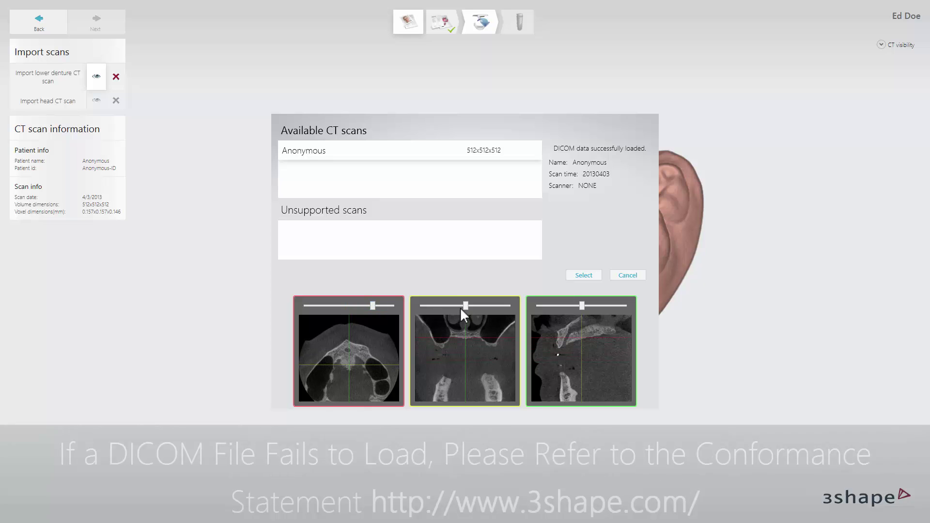
{"action": "mouse_move", "coordinate": [470, 305]}
{"action": "left_mouse_down"}
{"action": "mouse_move", "coordinate": [482, 305]}
{"action": "mouse_move", "coordinate": [460, 307]}
{"action": "mouse_move", "coordinate": [470, 306]}
{"action": "left_mouse_up"}
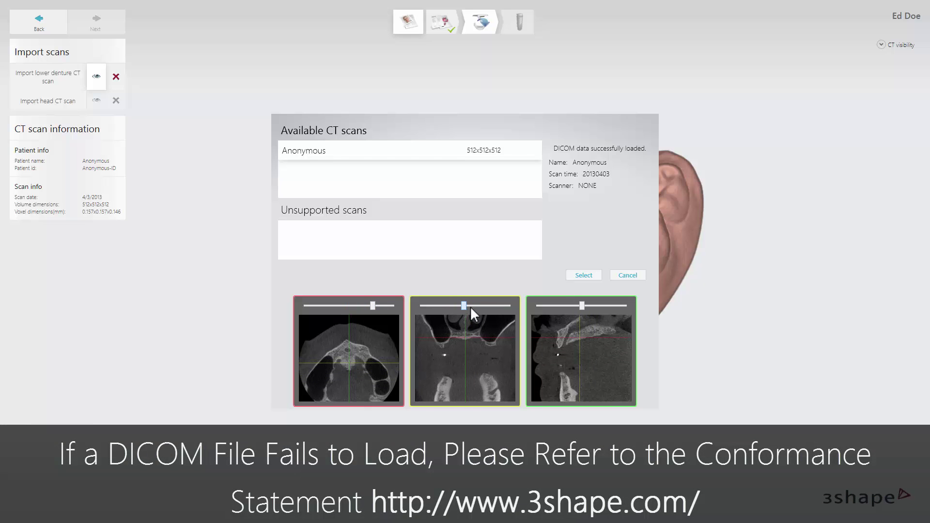
{"action": "left_click", "coordinate": [584, 275]}
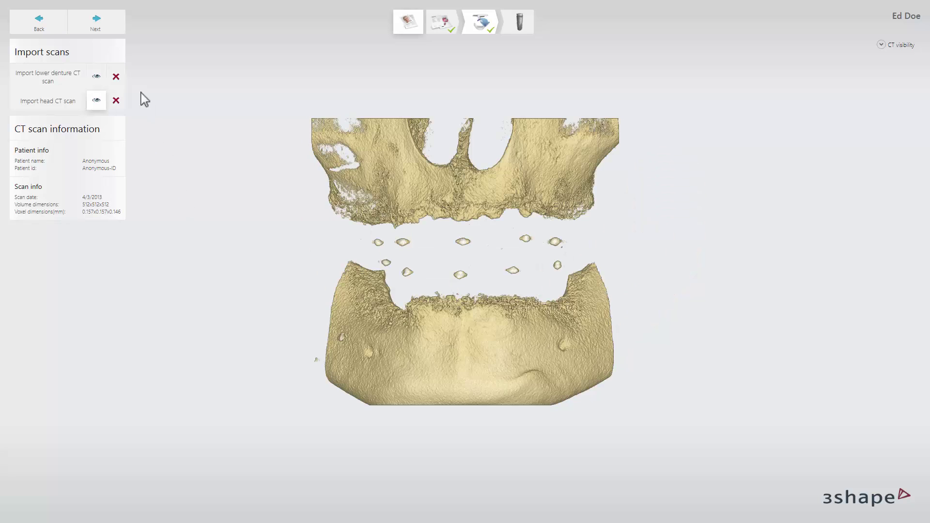
- Advance from Import scans to the Cropping step
{"action": "left_click", "coordinate": [115, 30]}
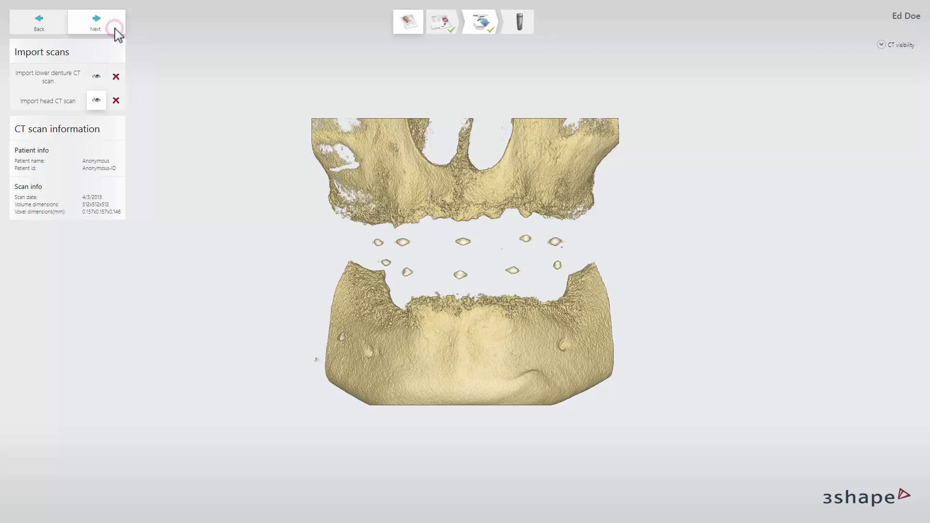